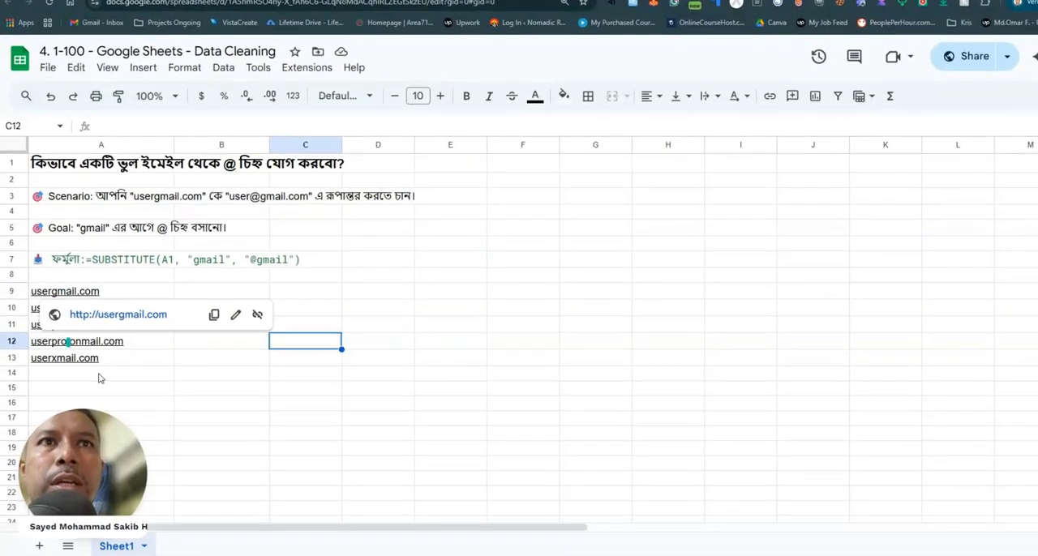
click(165, 359)
click(163, 311)
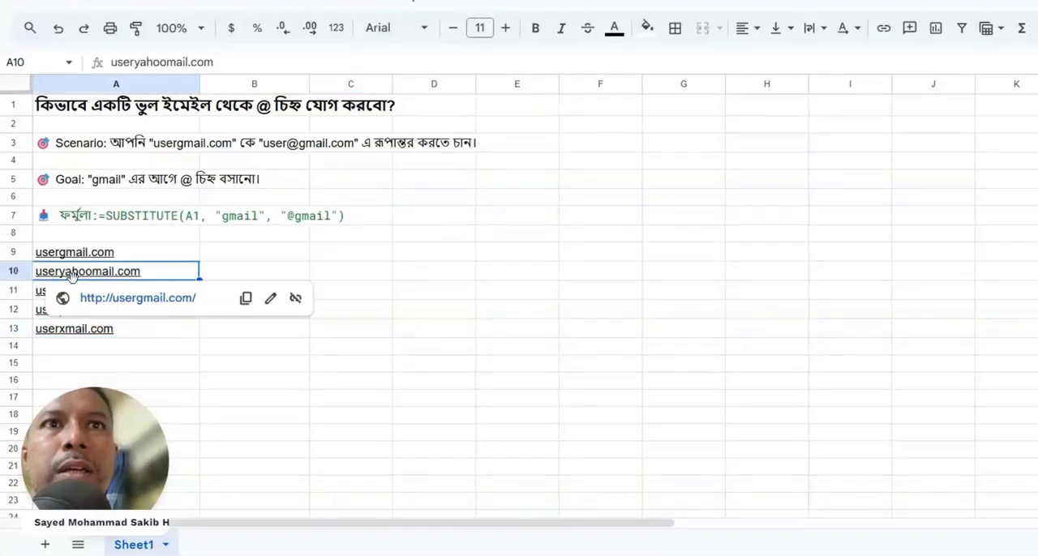
drag(64, 283, 151, 324)
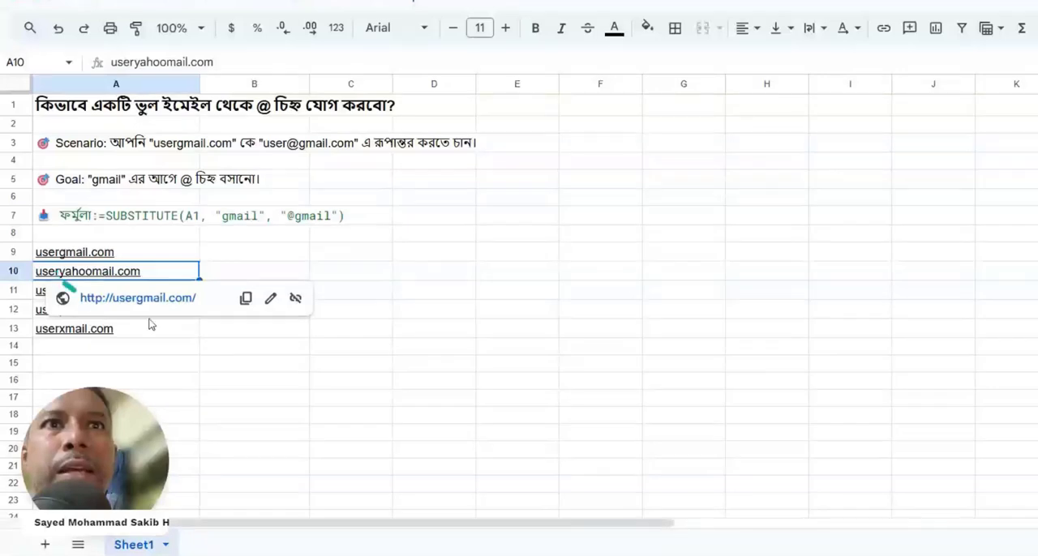
click(162, 363)
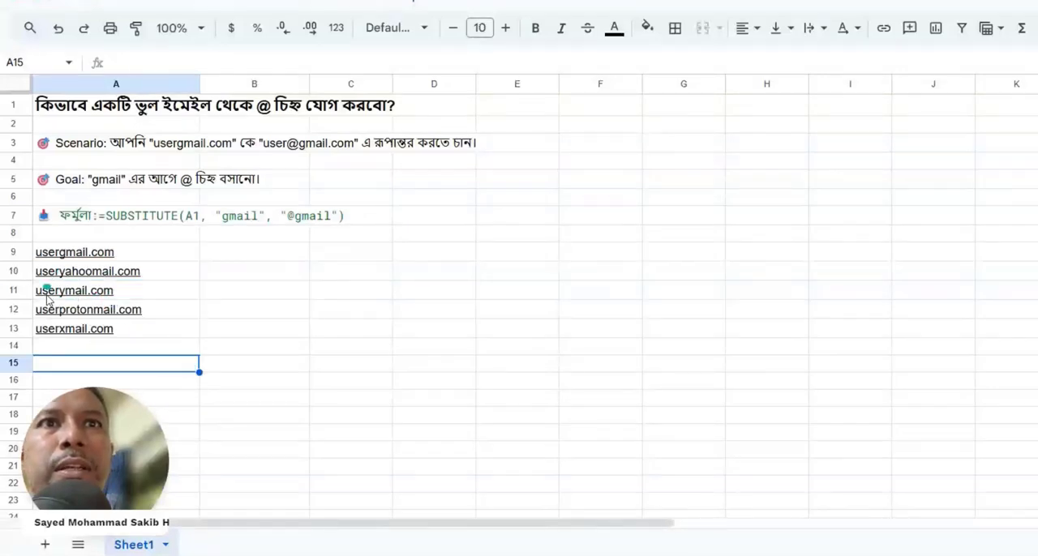
click(46, 345)
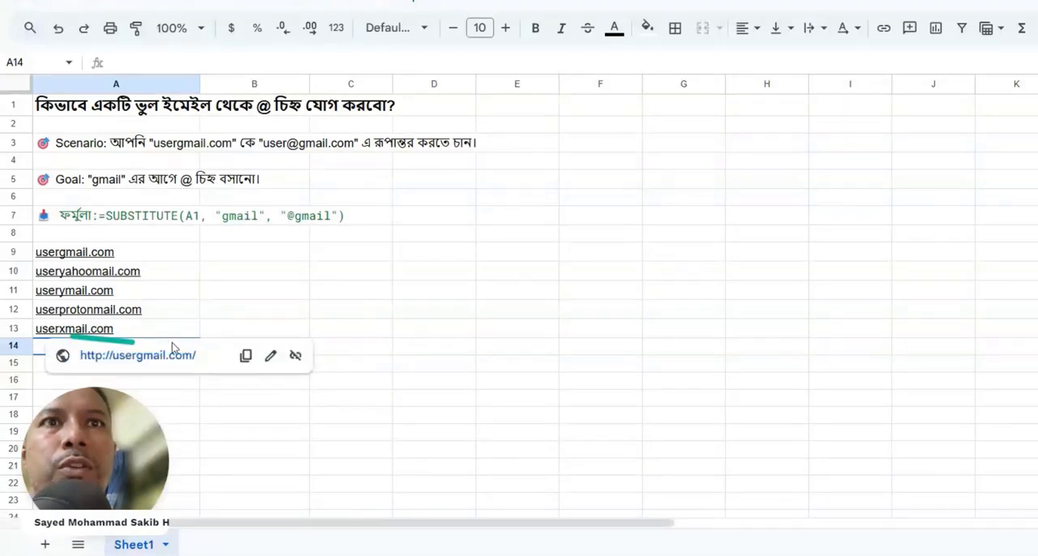
click(237, 400)
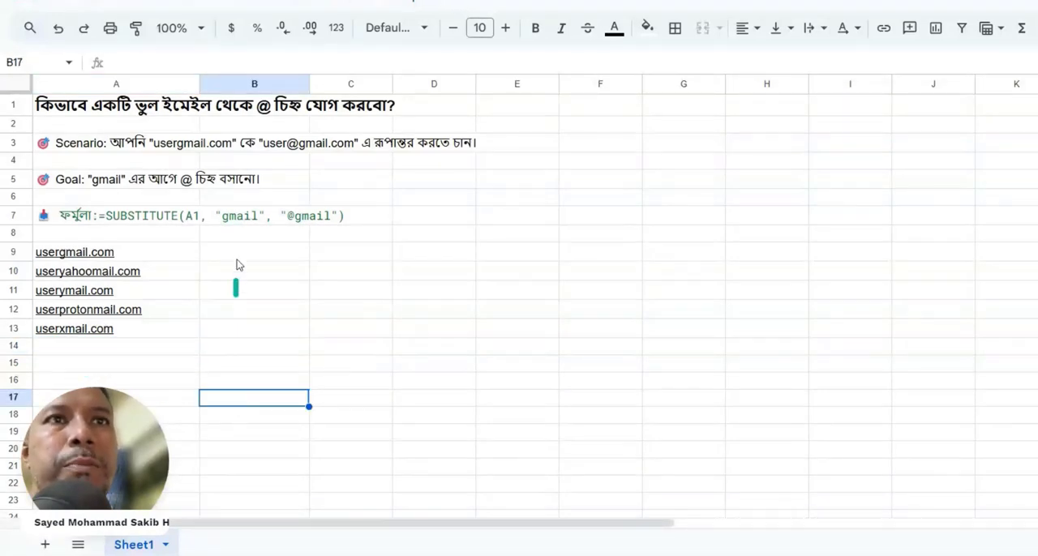
click(234, 256)
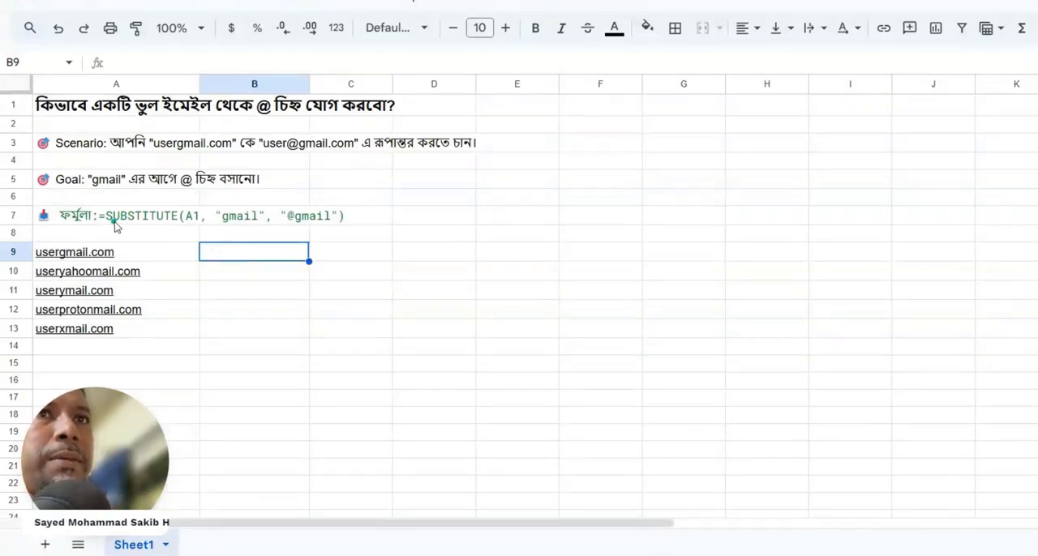
text(=)
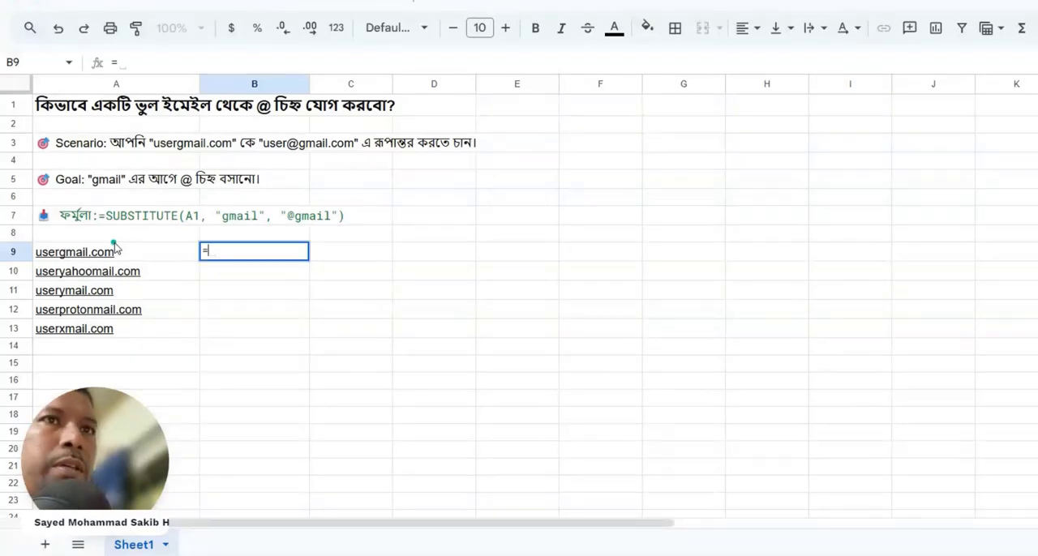
text(subs)
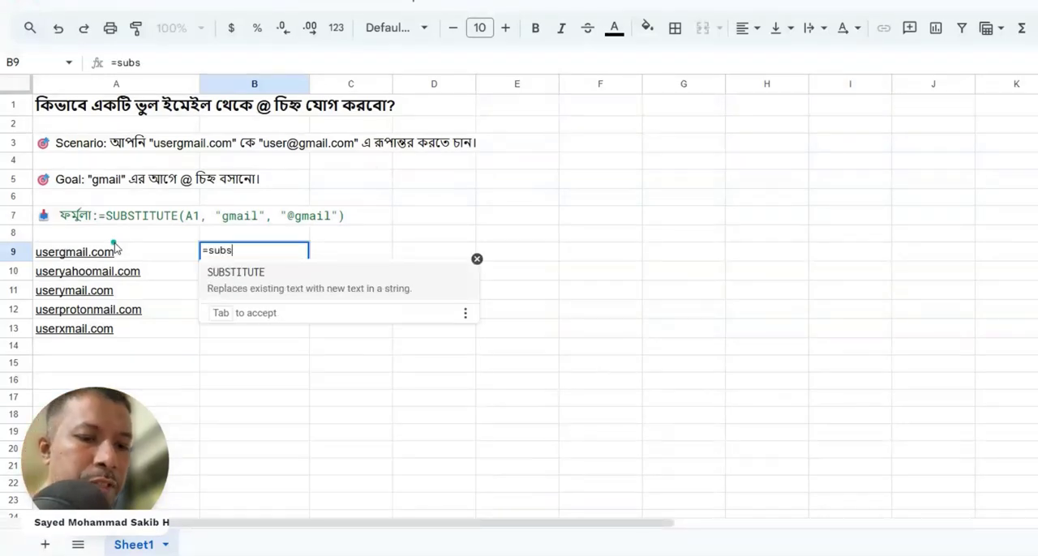
click(376, 292)
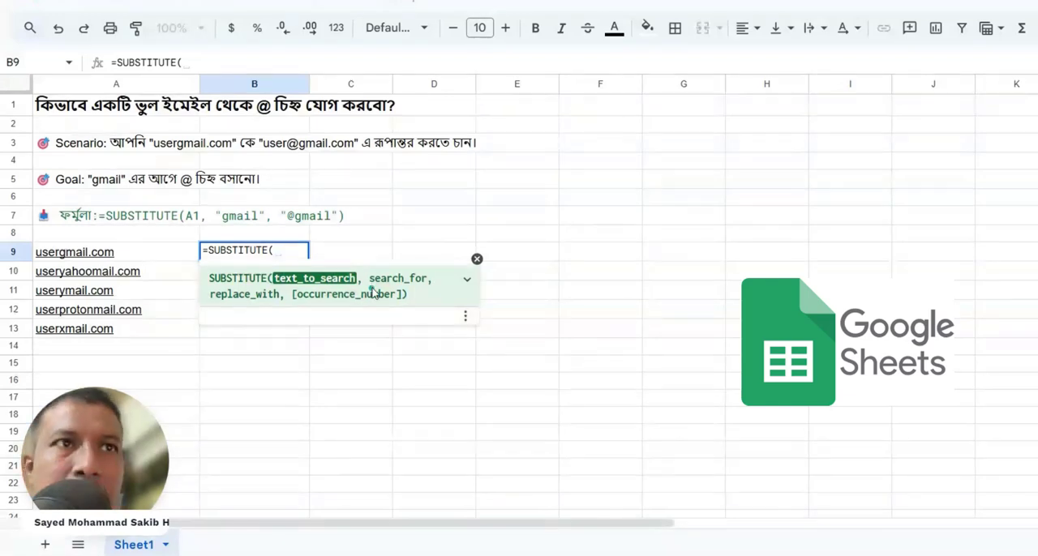
click(117, 253)
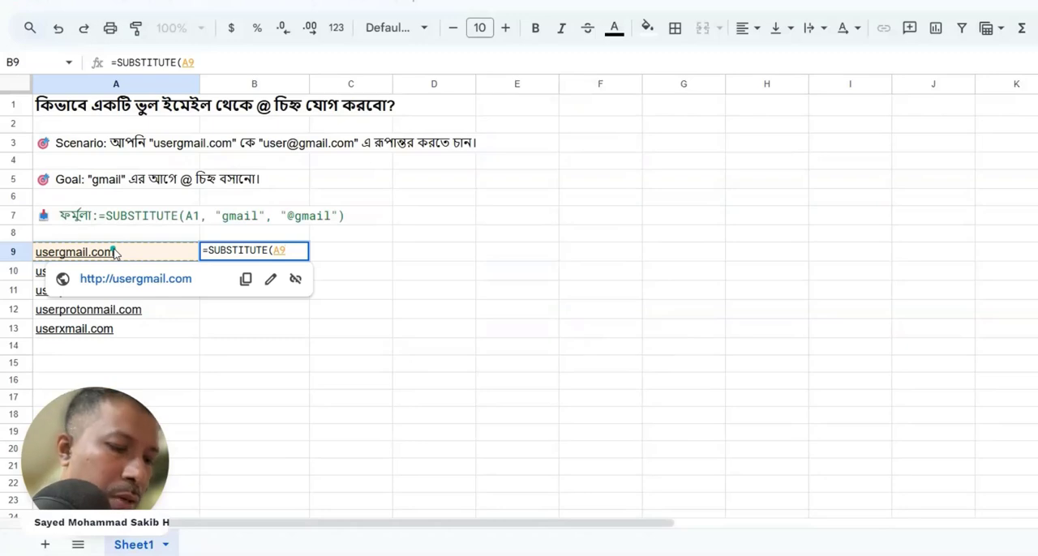
text(,)
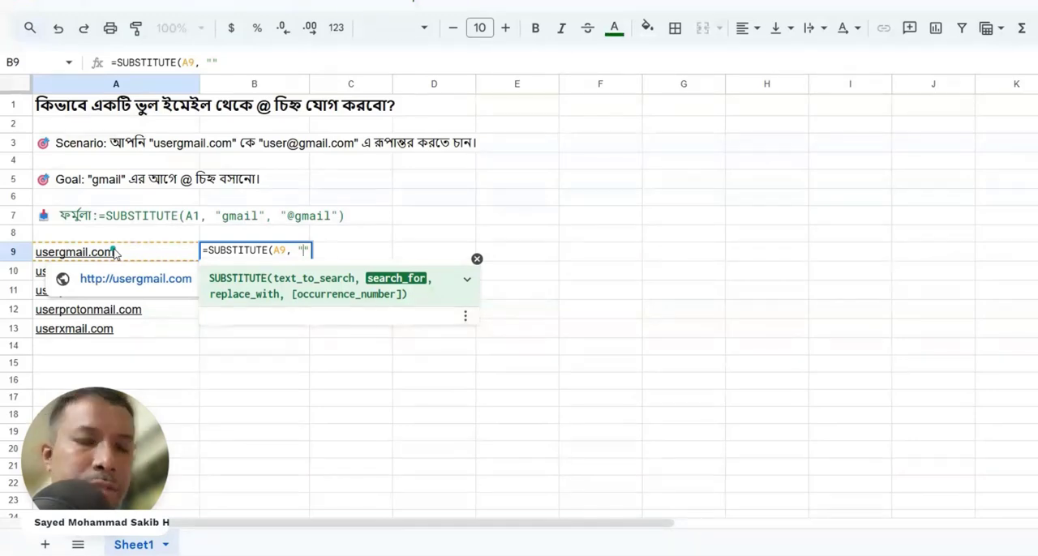
text("gmail)
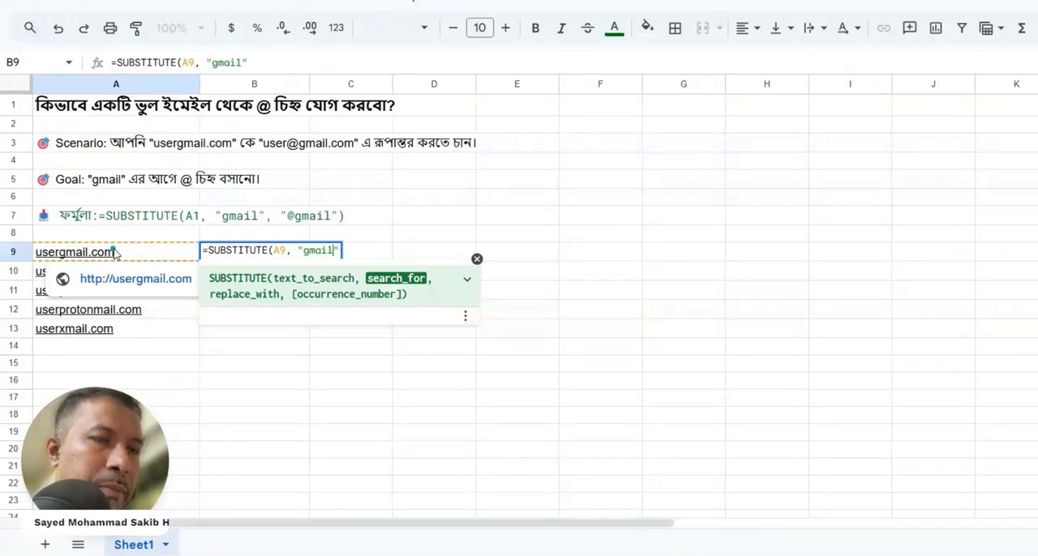
text(, )
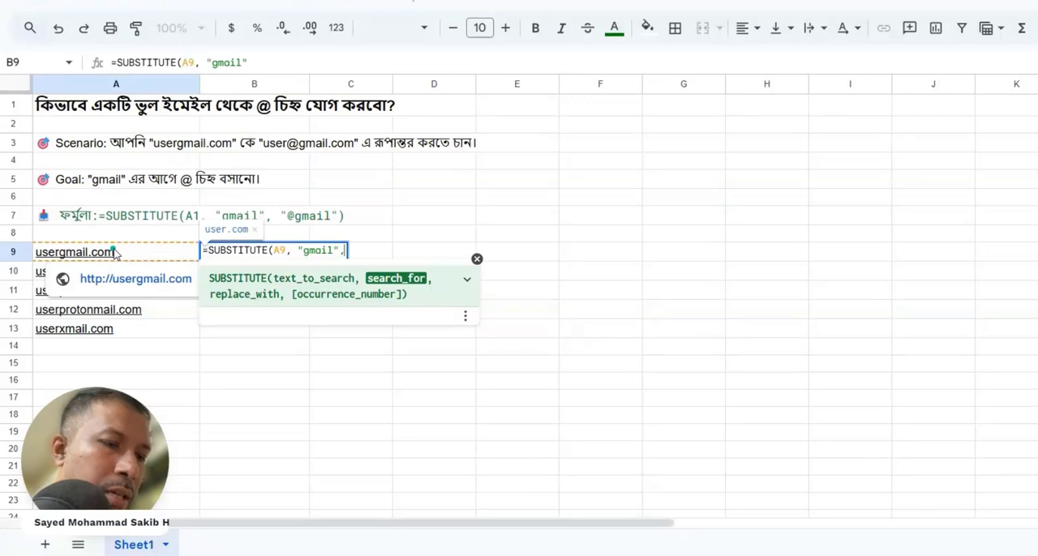
text("")
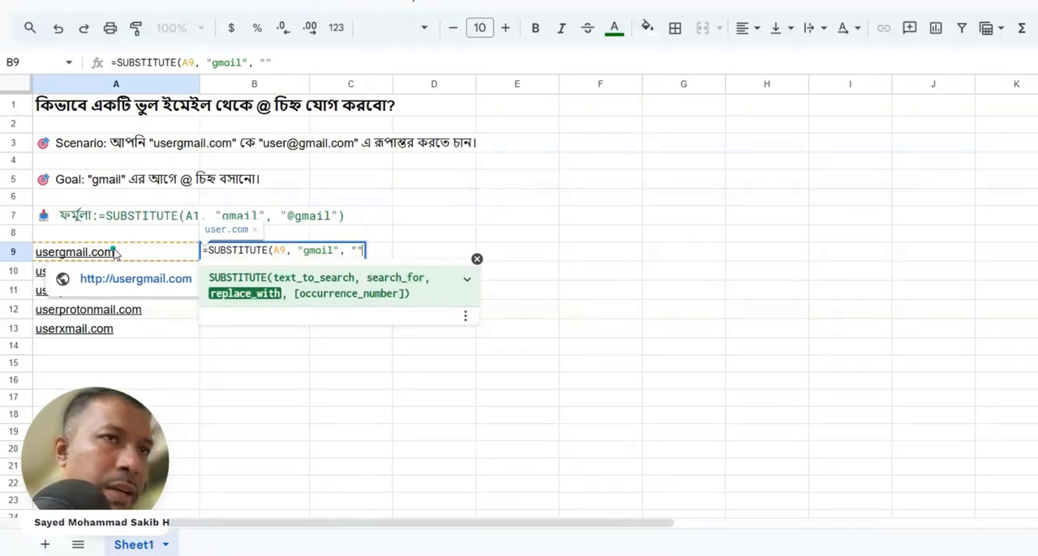
text(@gmail)
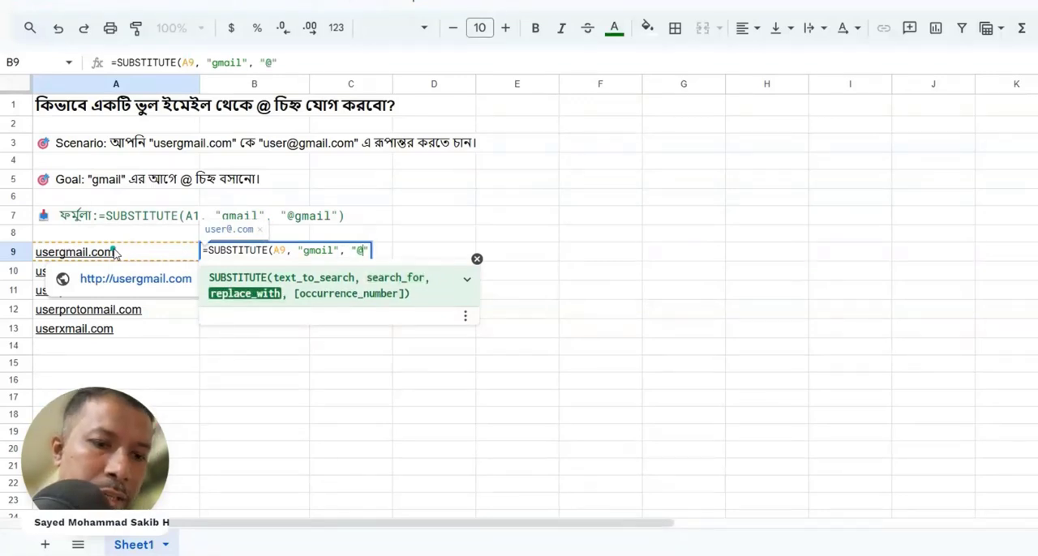
key(Right)
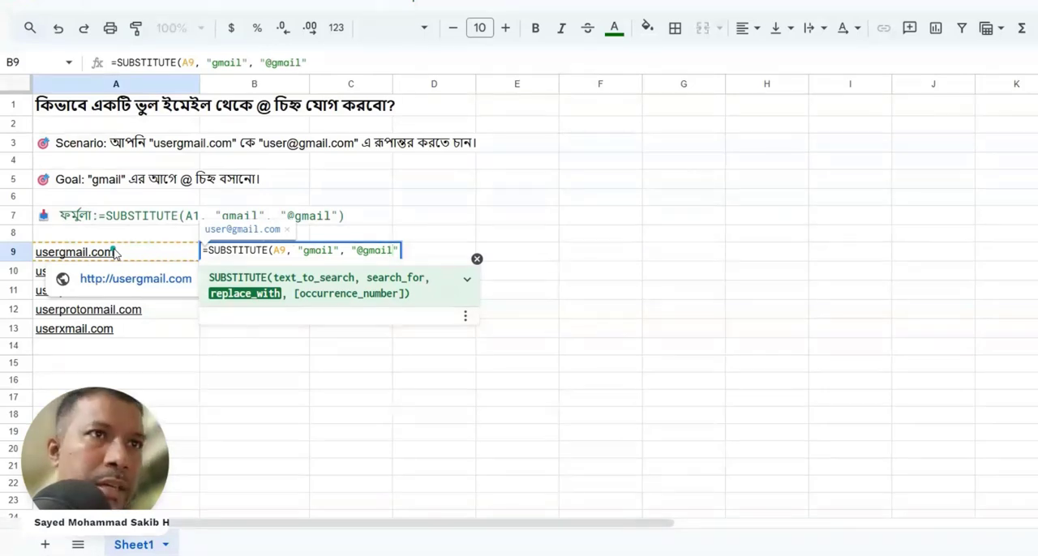
text())
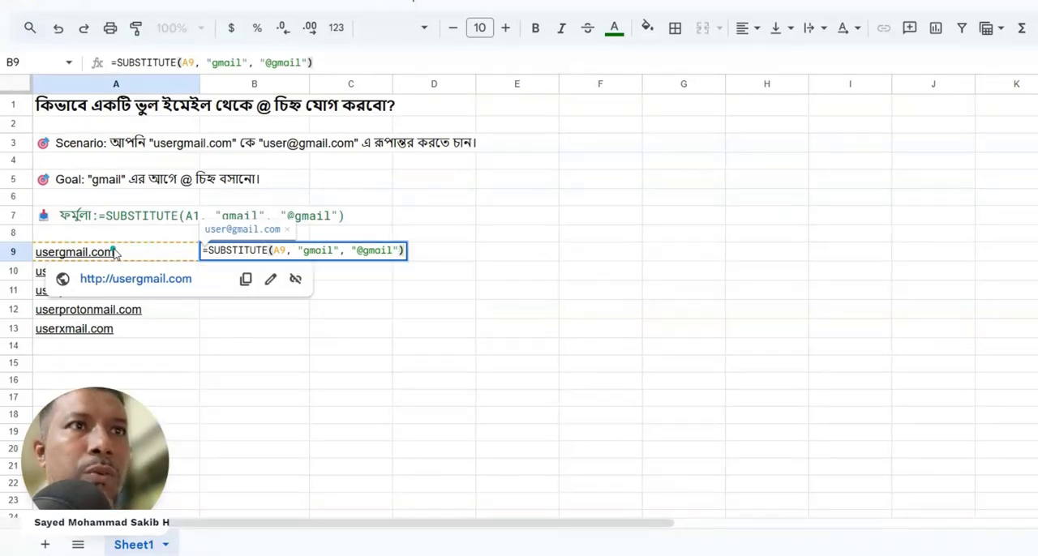
key(Return)
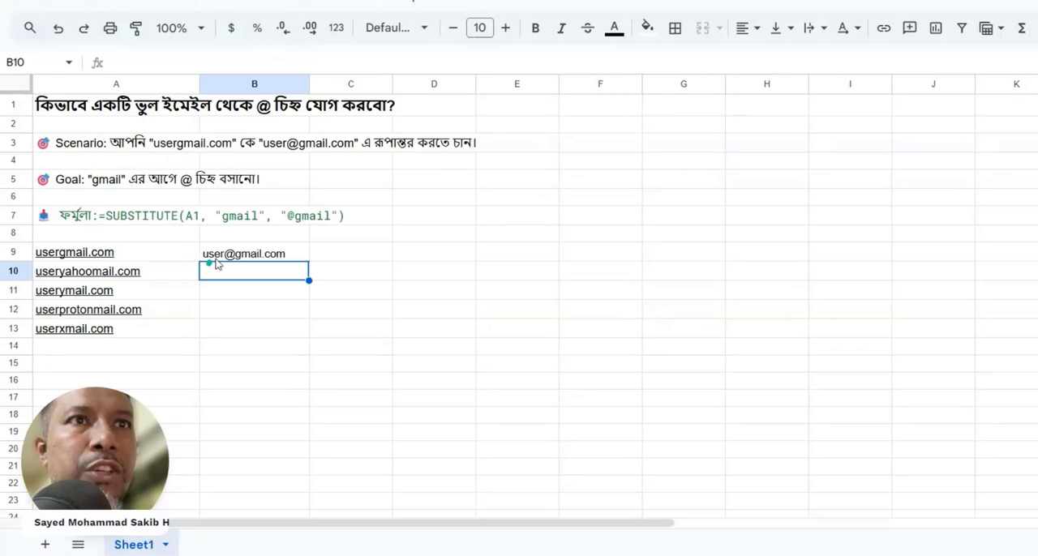
- Fill the SUBSTITUTE formula from B9 down through B13
mouse_move(254, 258)
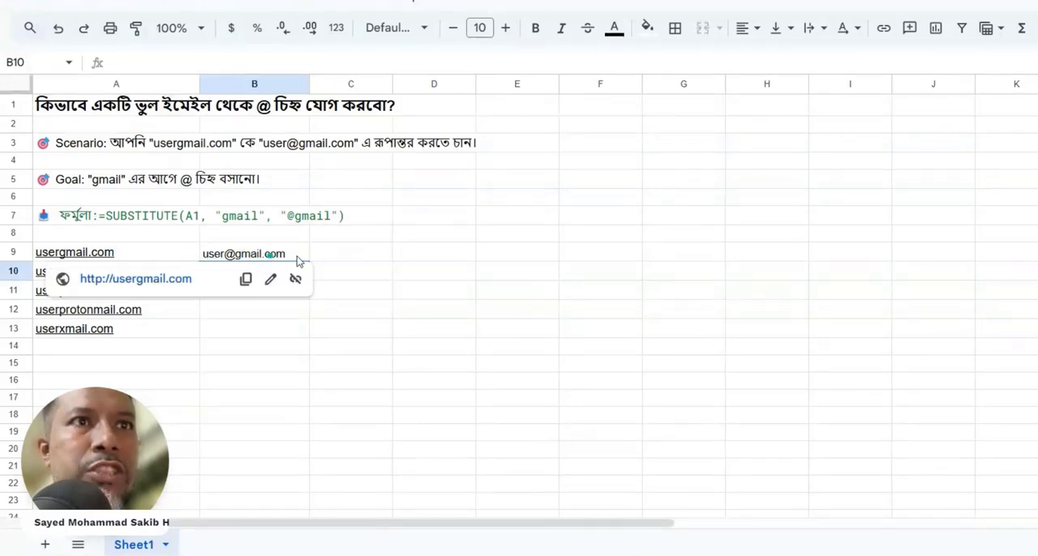
click(357, 311)
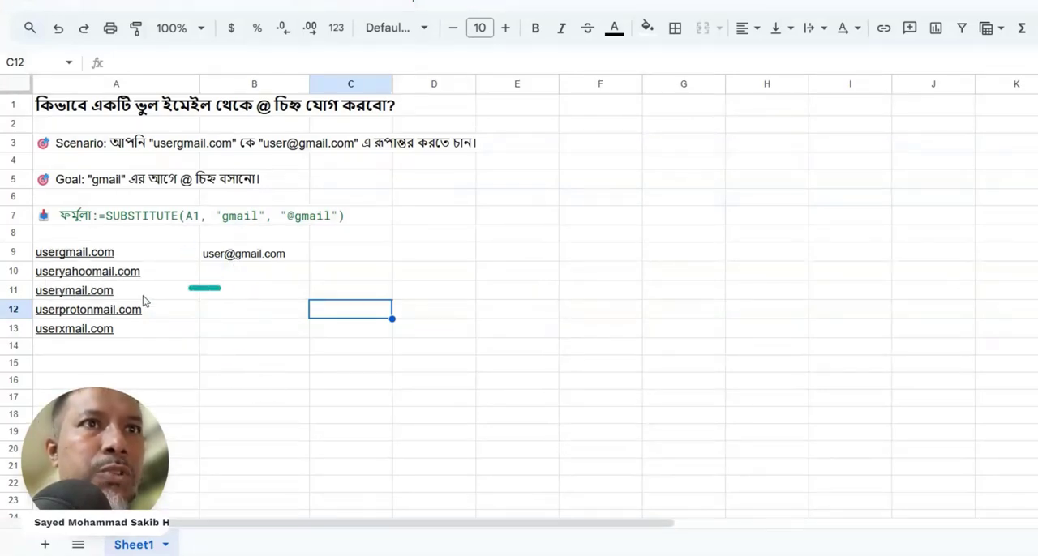
mouse_move(76, 275)
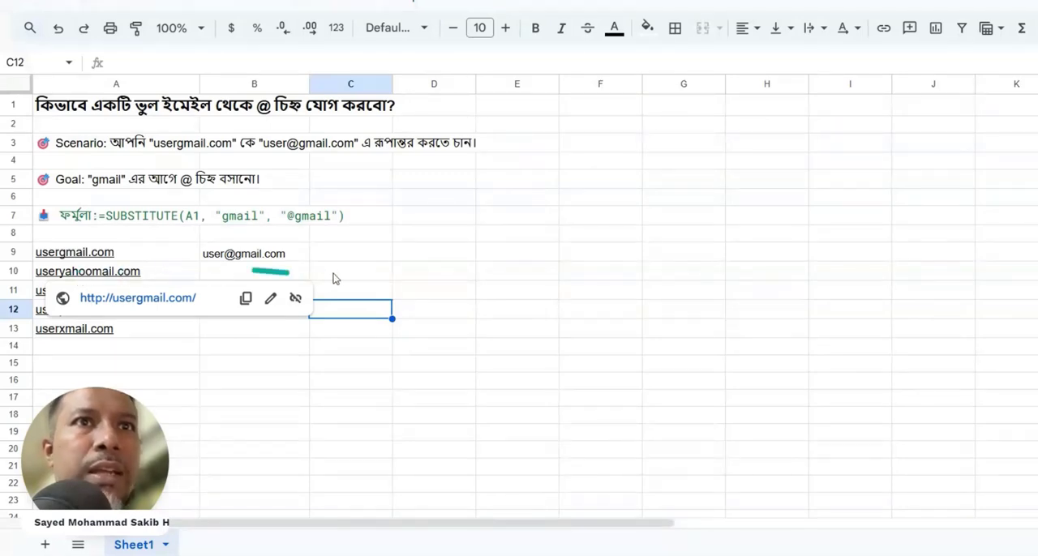
click(300, 255)
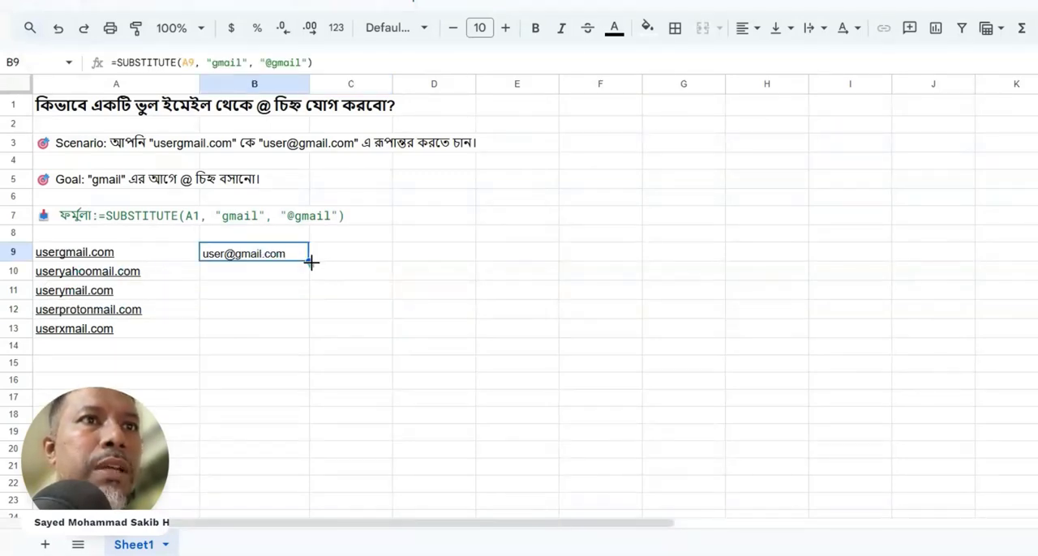
drag(311, 260, 297, 329)
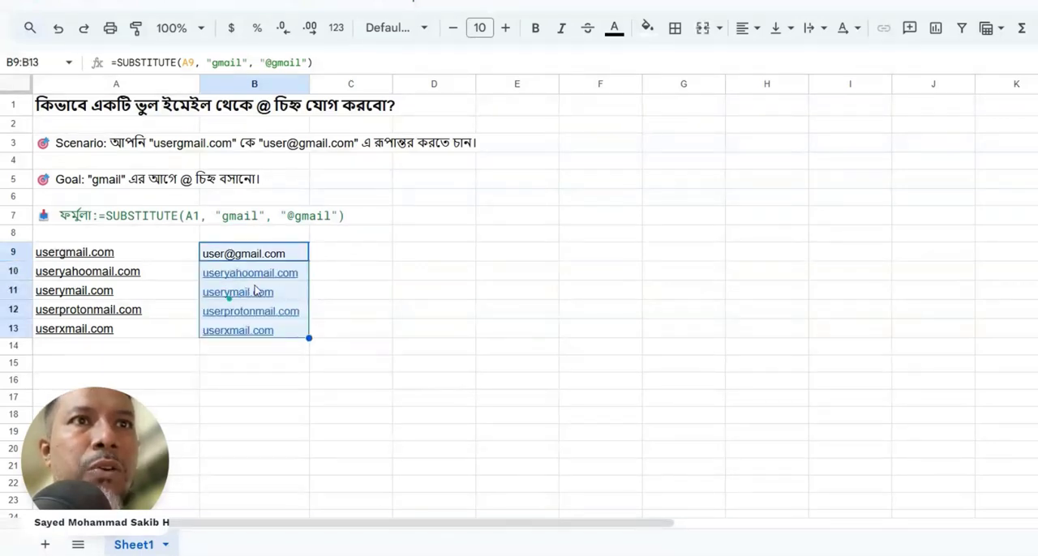
click(331, 300)
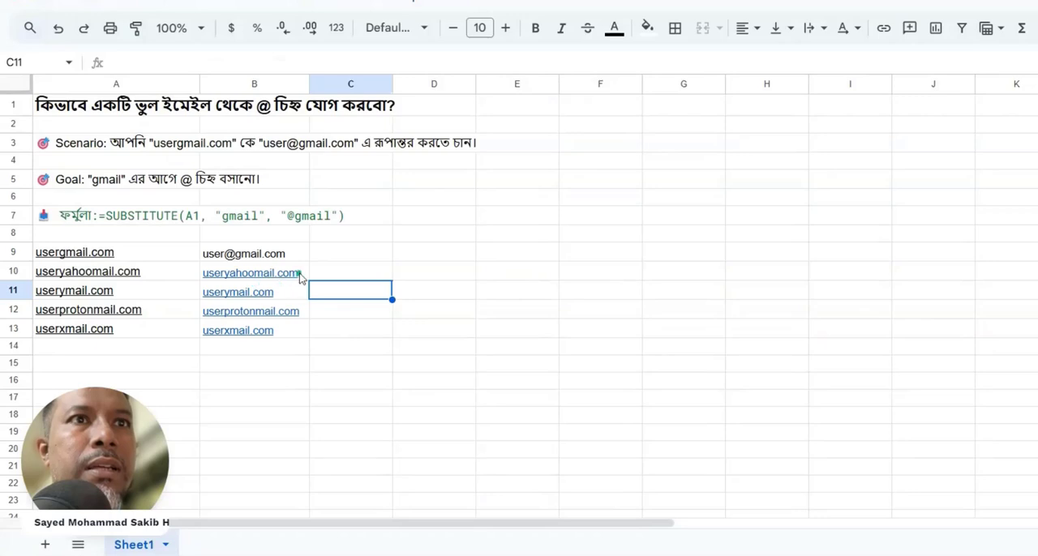
- In the B10 formula, change the search text to "yahoomail" and replace "gmail" after the @ sign with the copied text
mouse_move(298, 274)
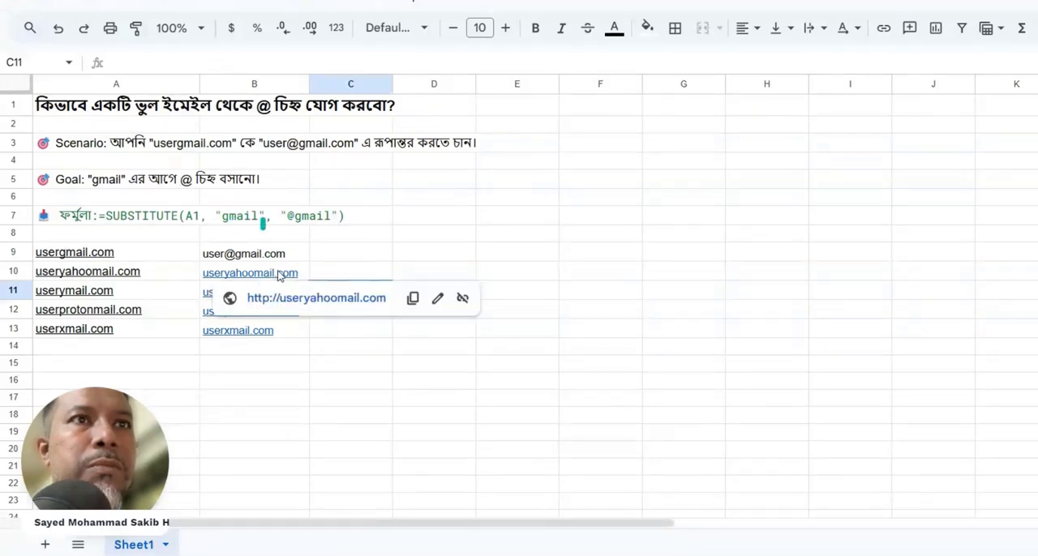
click(303, 273)
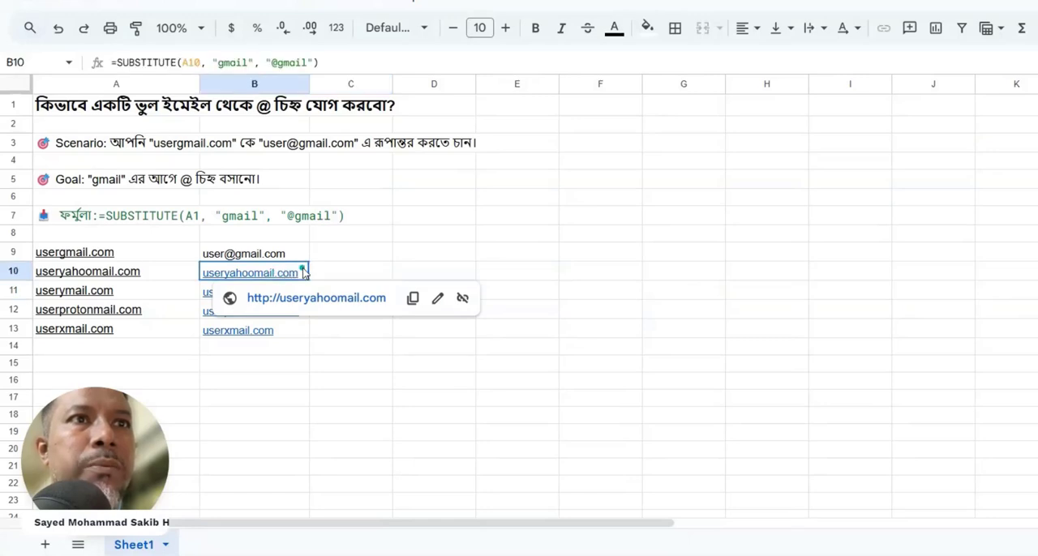
double_click(303, 273)
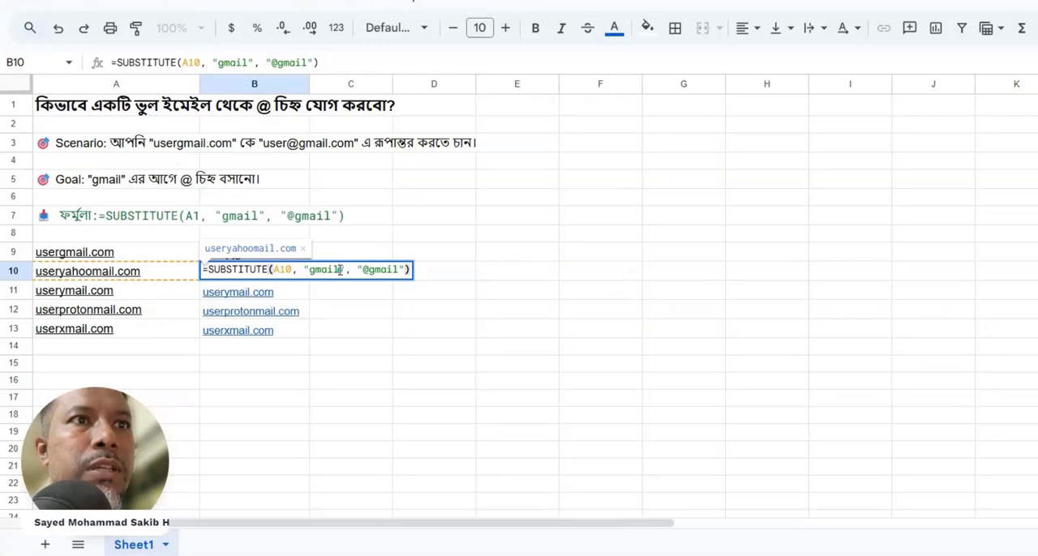
drag(340, 270, 311, 272)
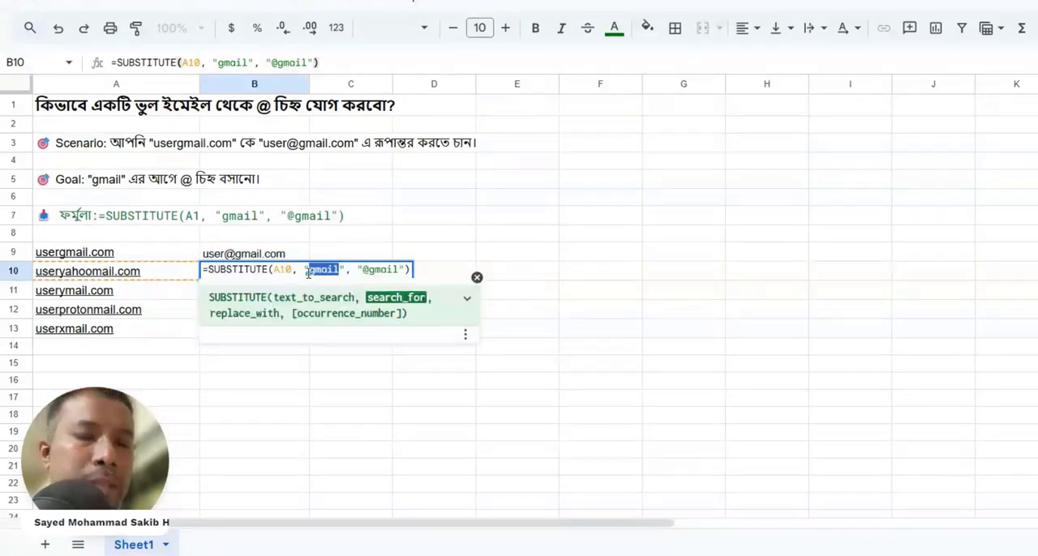
text(yahoom)
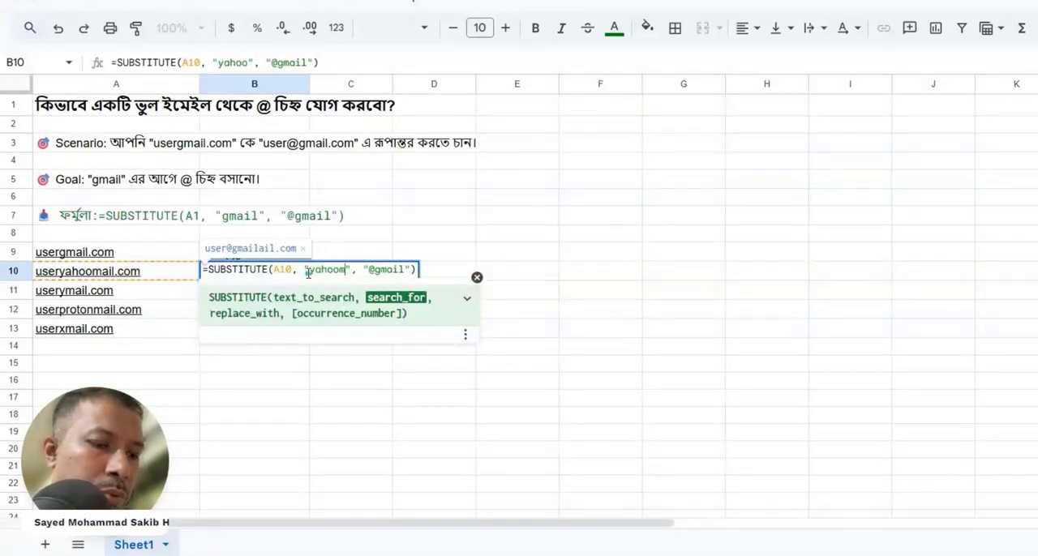
text(ail)
double_click(308, 274)
key(ctrl+c)
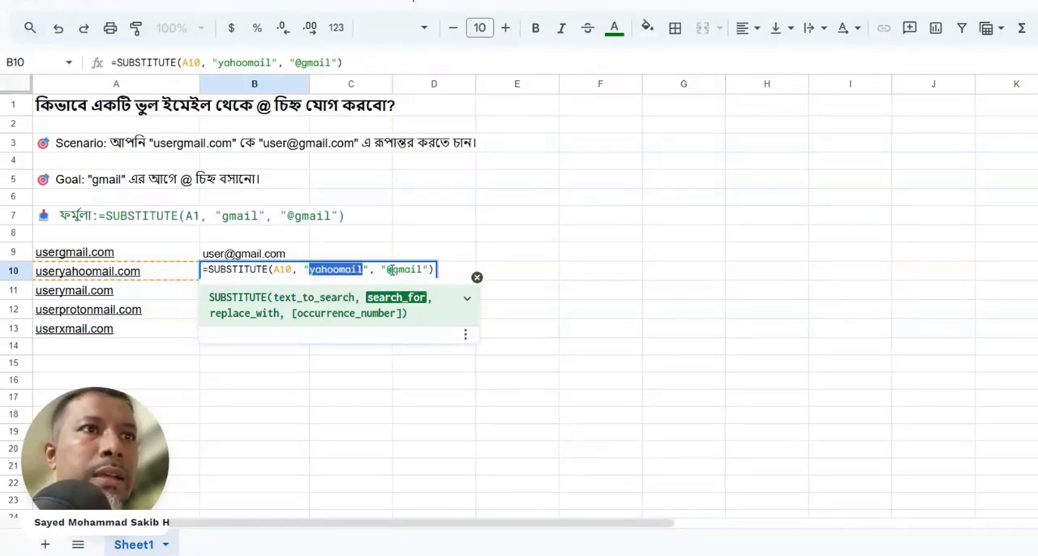
drag(387, 270, 428, 270)
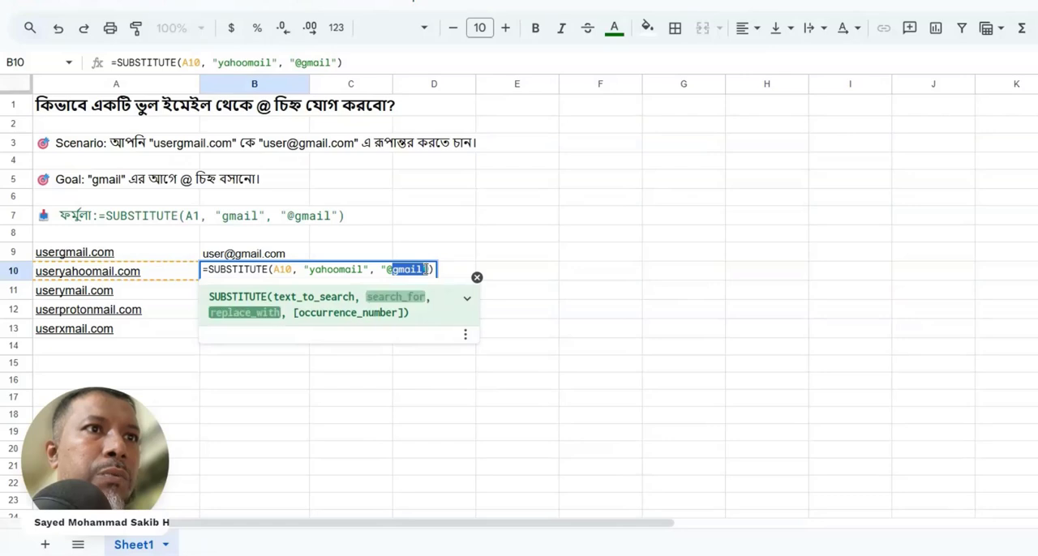
key(ctrl+v)
key(Return)
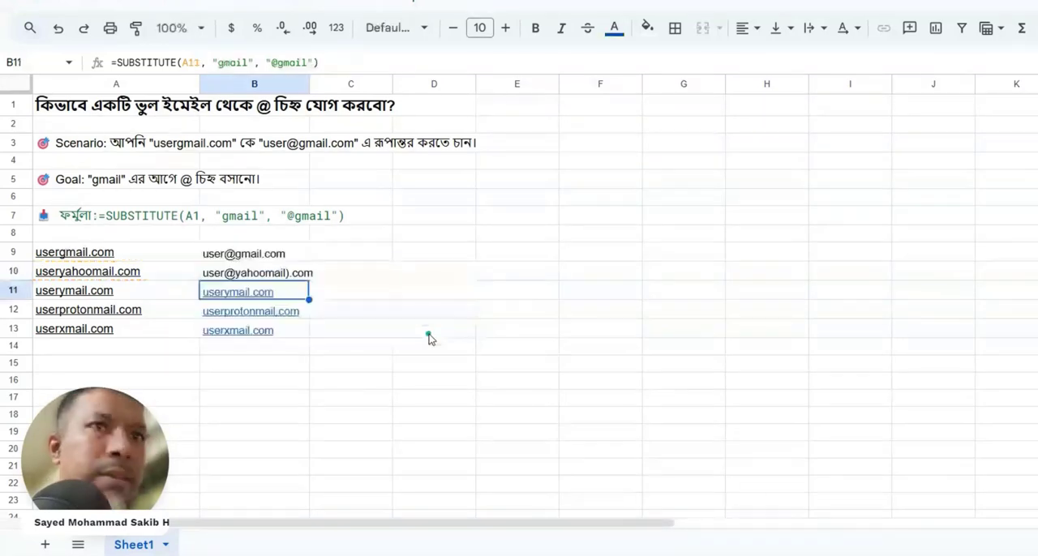
click(279, 275)
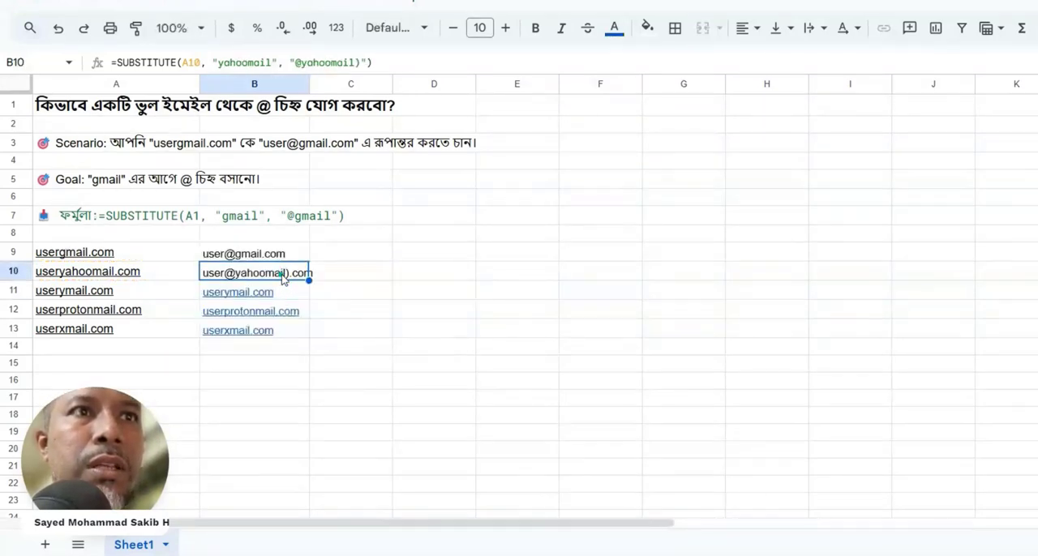
double_click(280, 274)
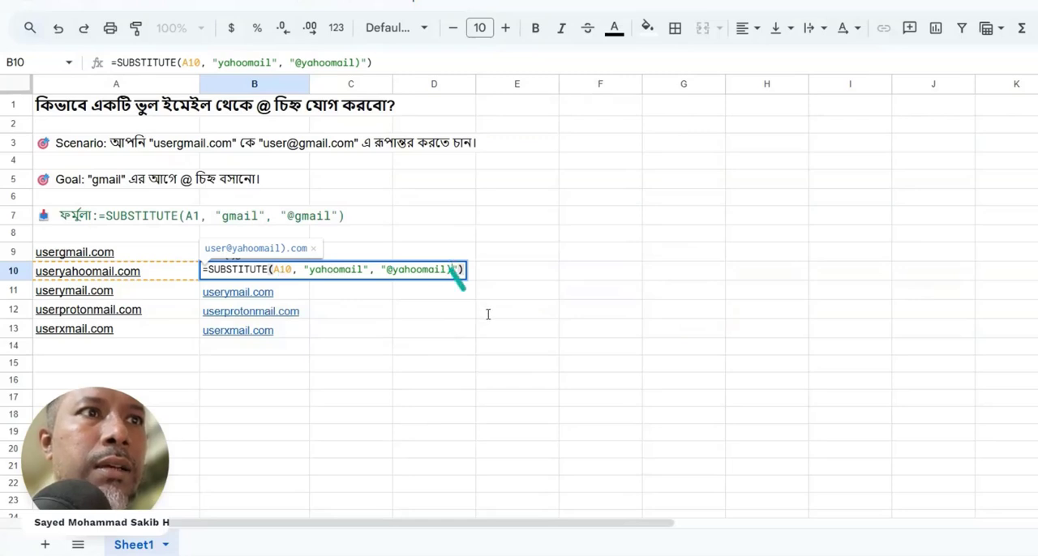
click(456, 272)
key(BackSpace)
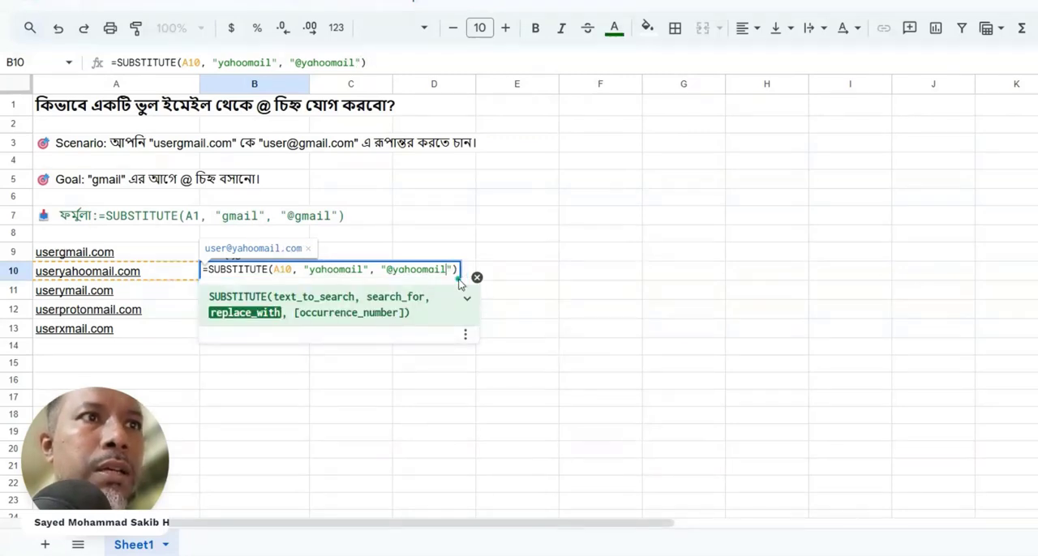
key(Return)
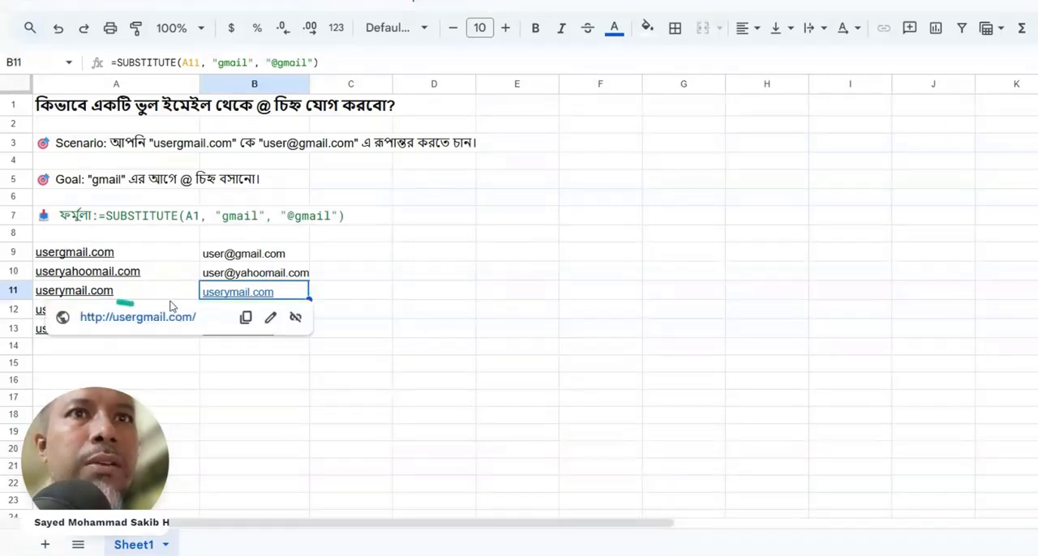
double_click(285, 294)
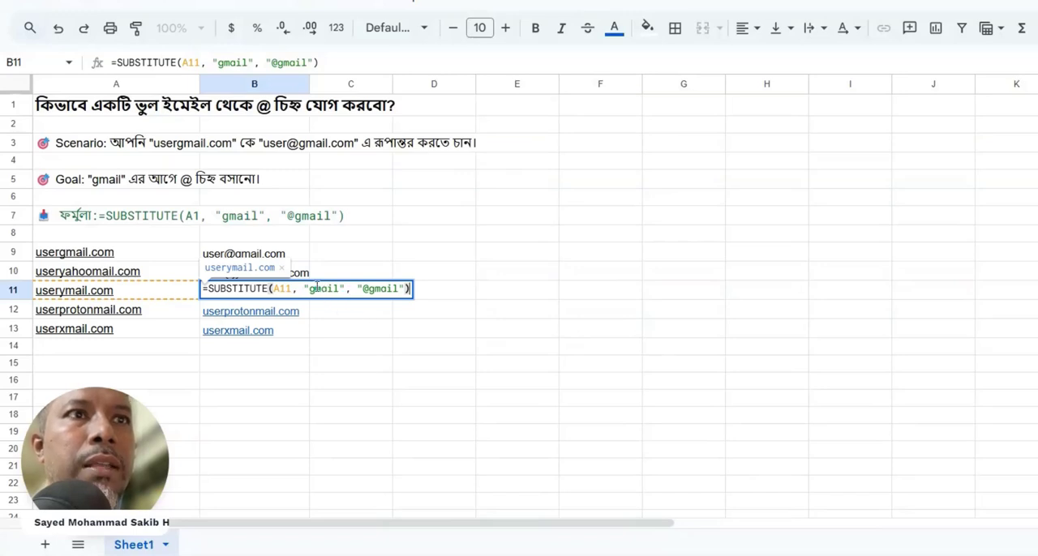
click(319, 290)
key(BackSpace)
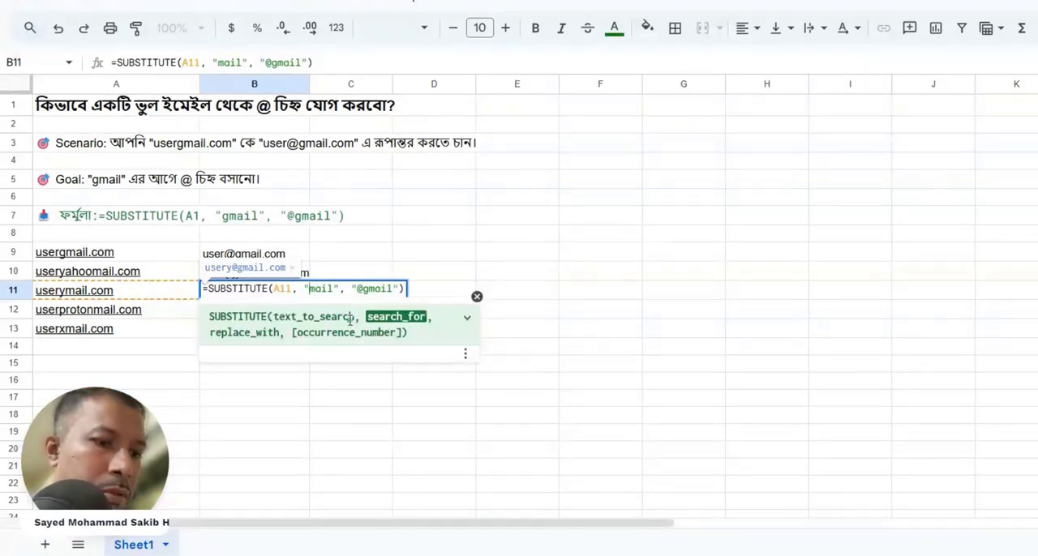
text(y)
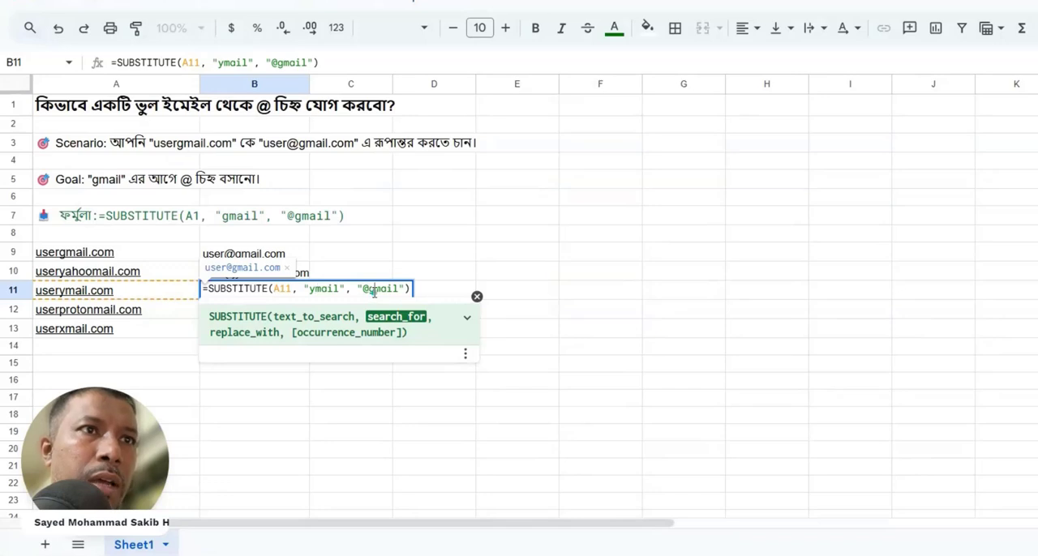
click(374, 290)
key(BackSpace)
text(y)
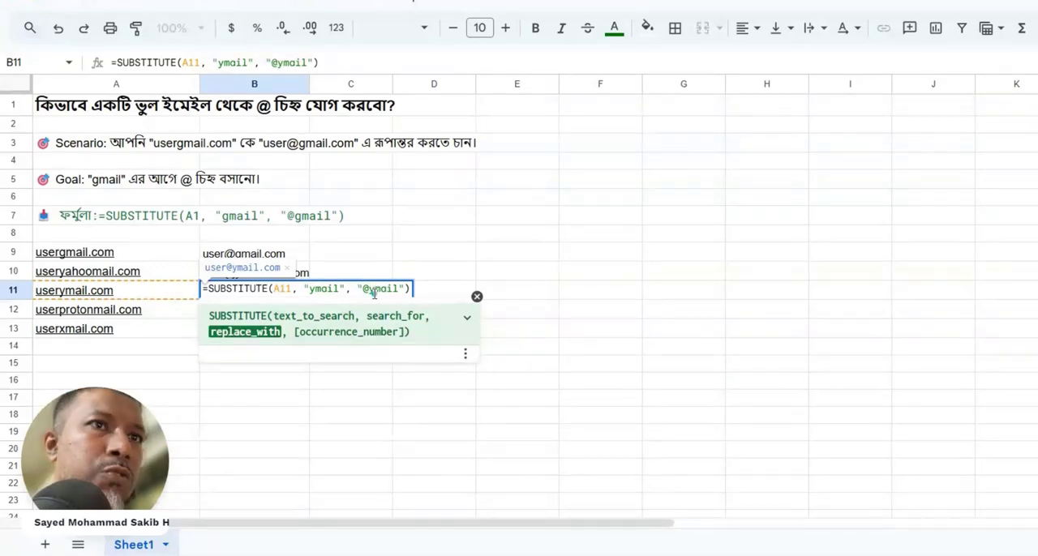
key(Return)
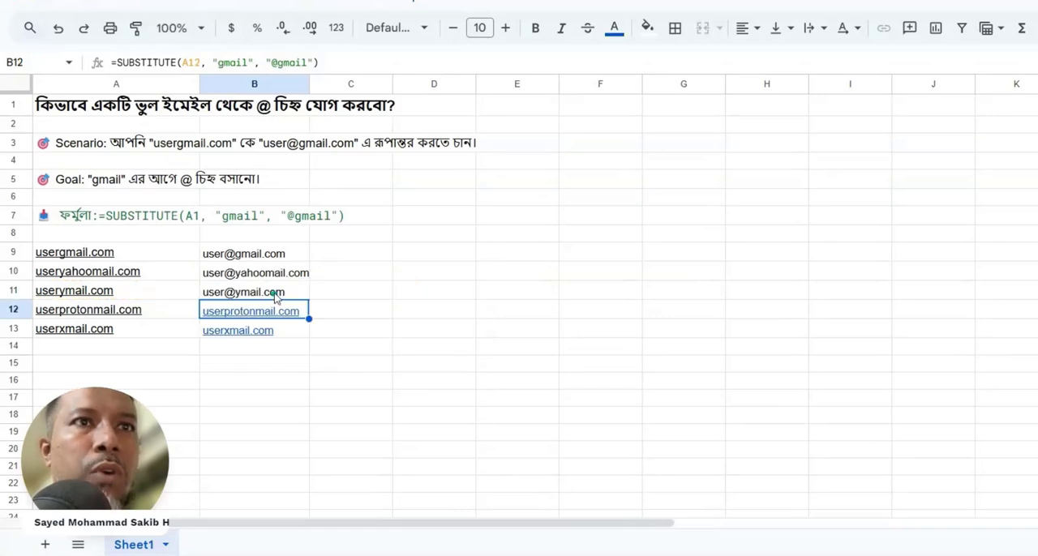
double_click(280, 311)
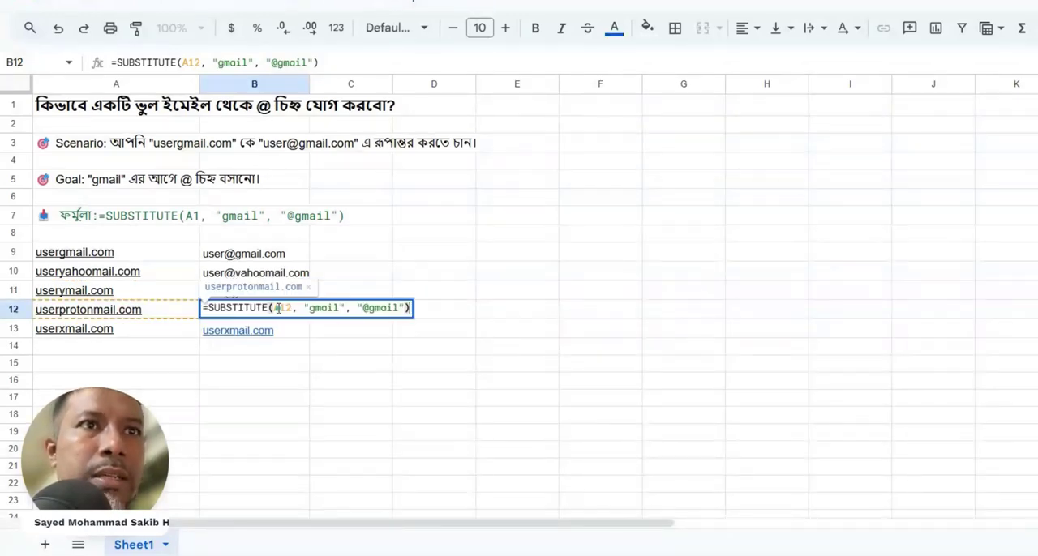
drag(341, 306, 305, 318)
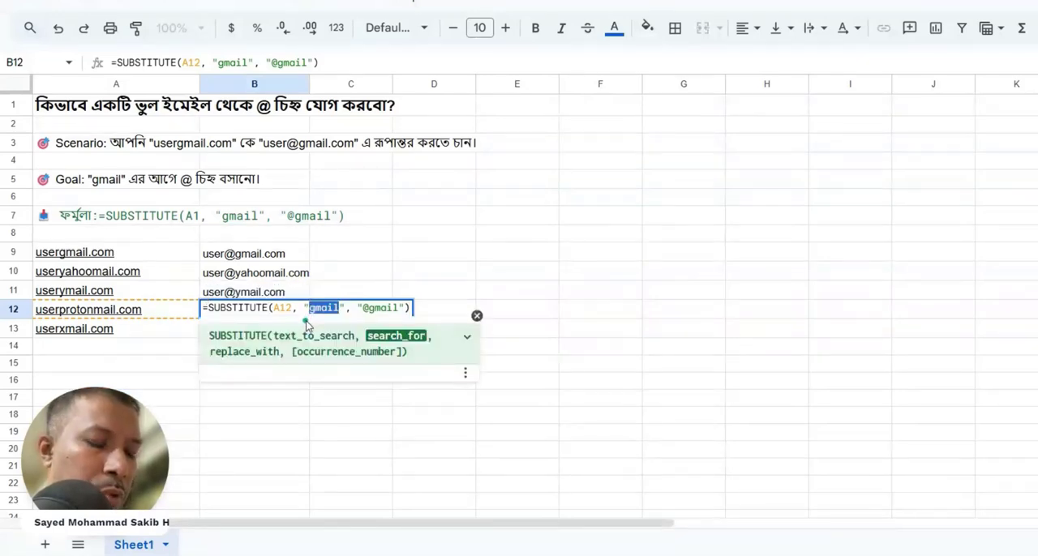
text(pro)
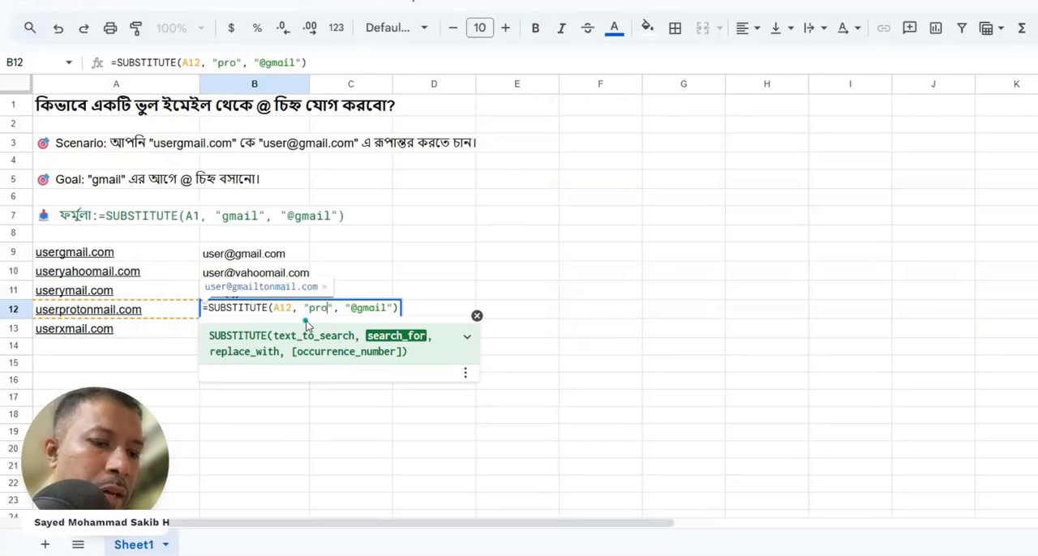
text(tonmail)
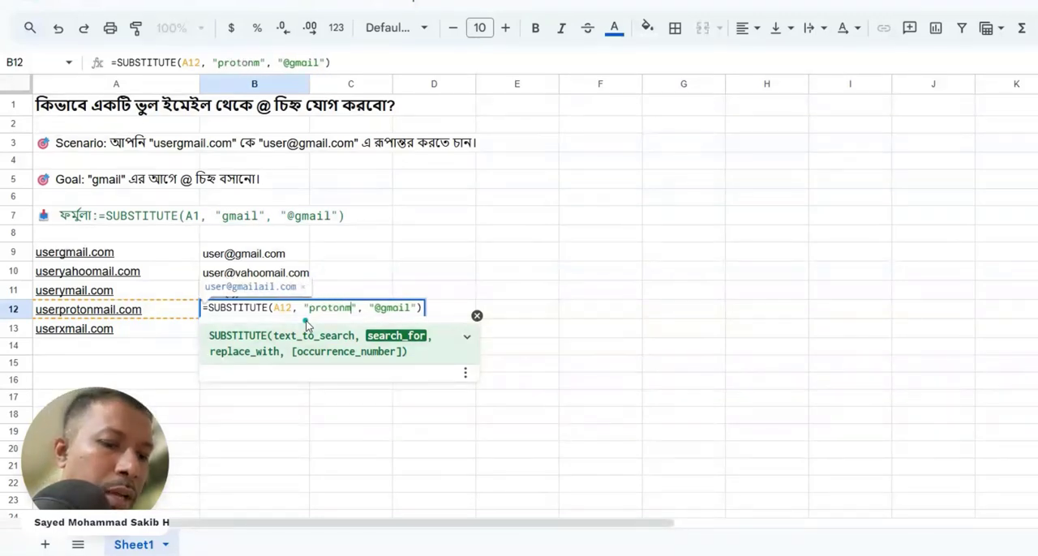
key(ctrl+shift+Left)
key(ctrl+c)
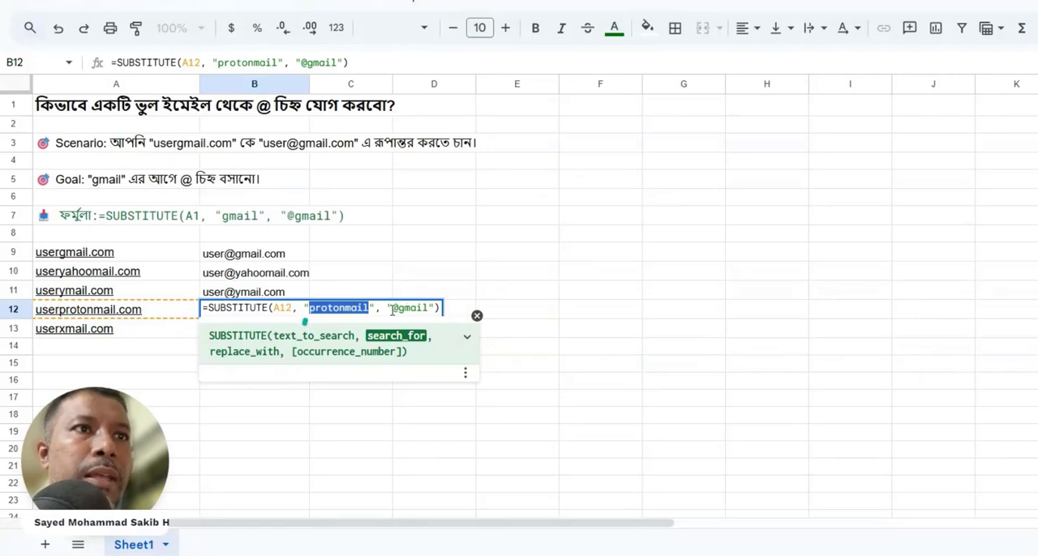
drag(395, 310, 423, 310)
key(ctrl+v)
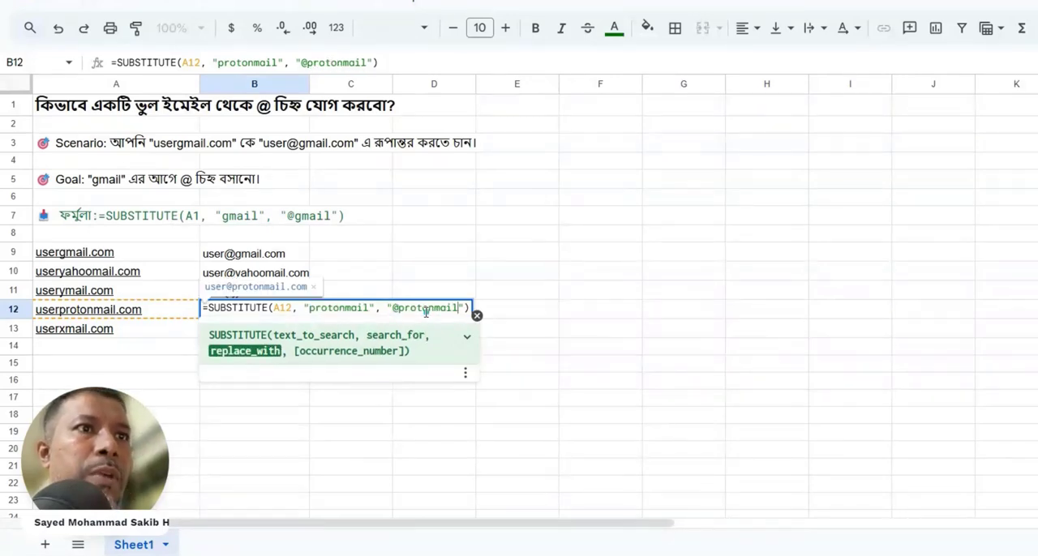
key(Return)
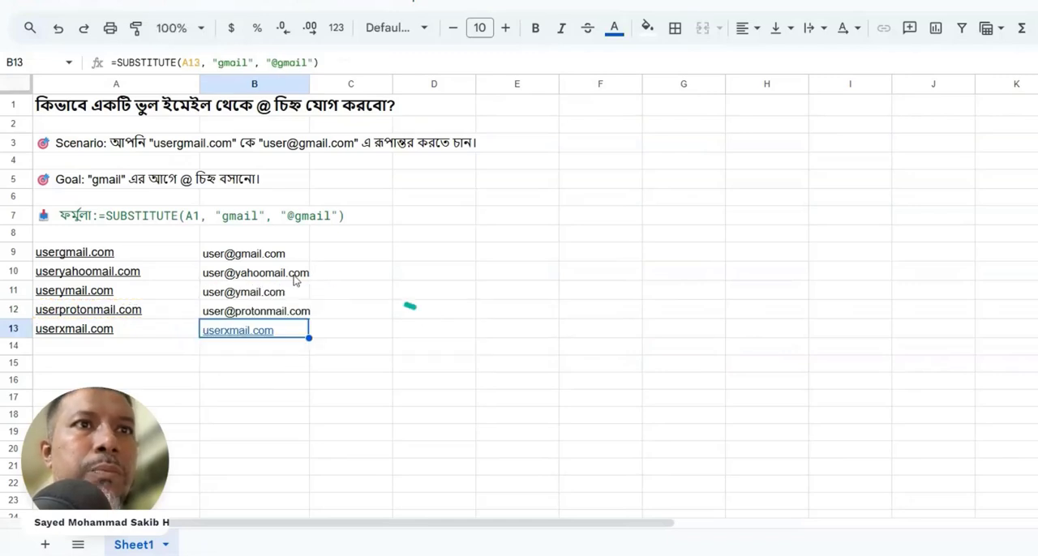
double_click(276, 330)
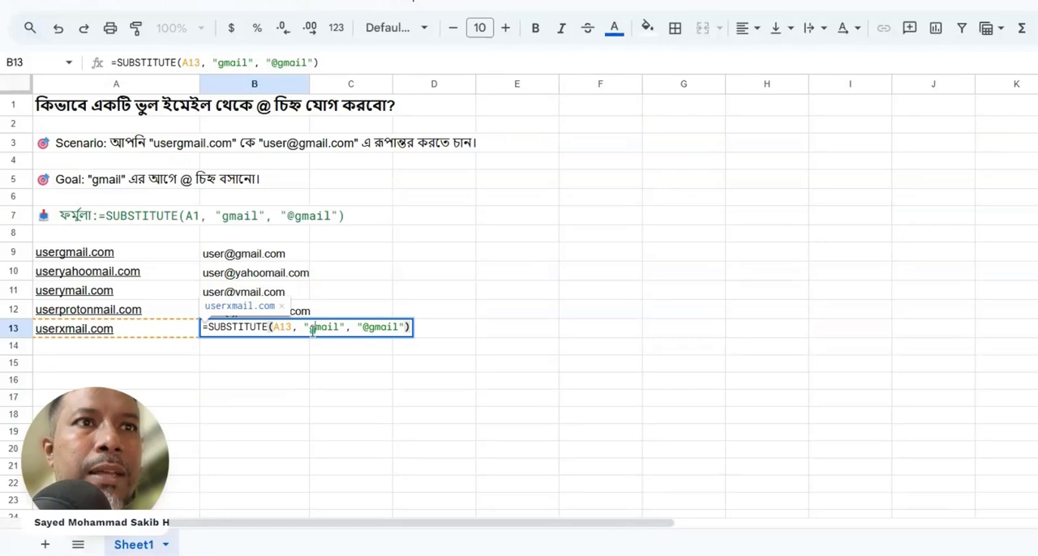
click(310, 329)
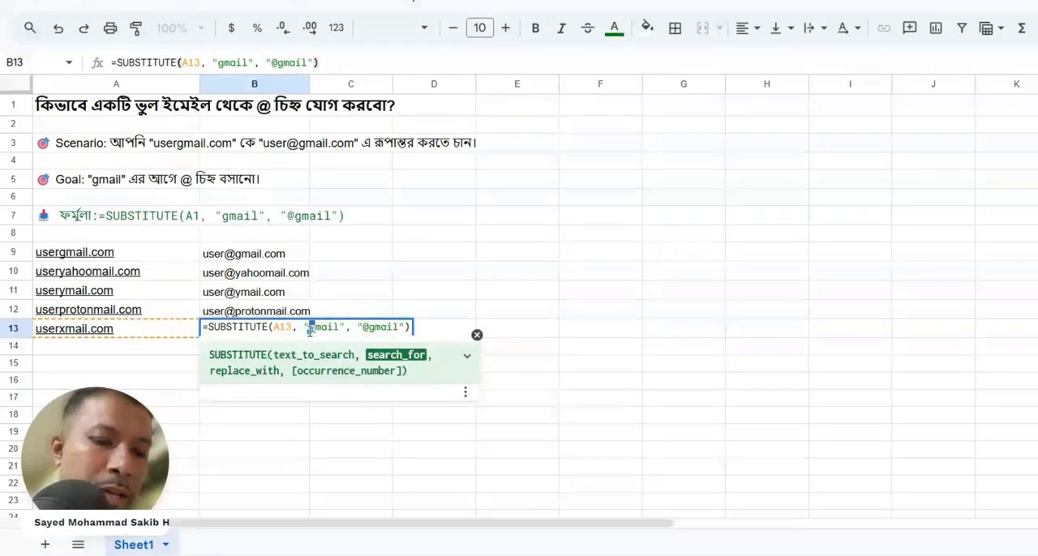
key(Delete)
text(x)
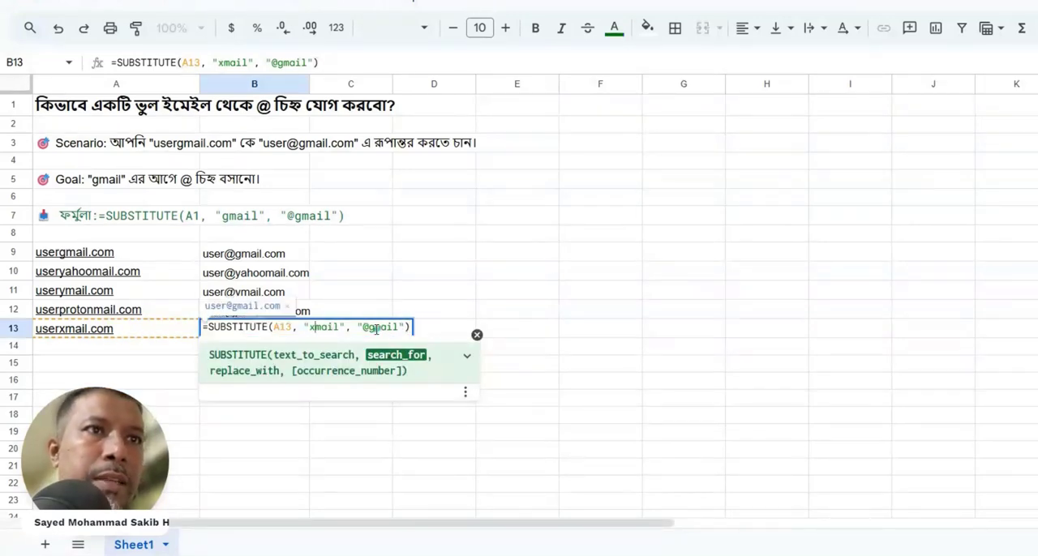
text(x)
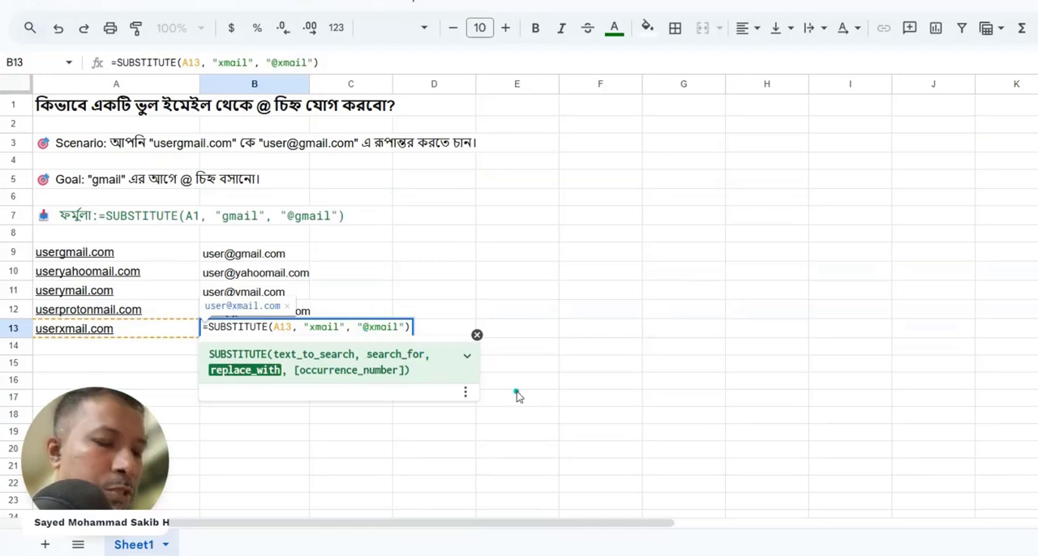
key(Return)
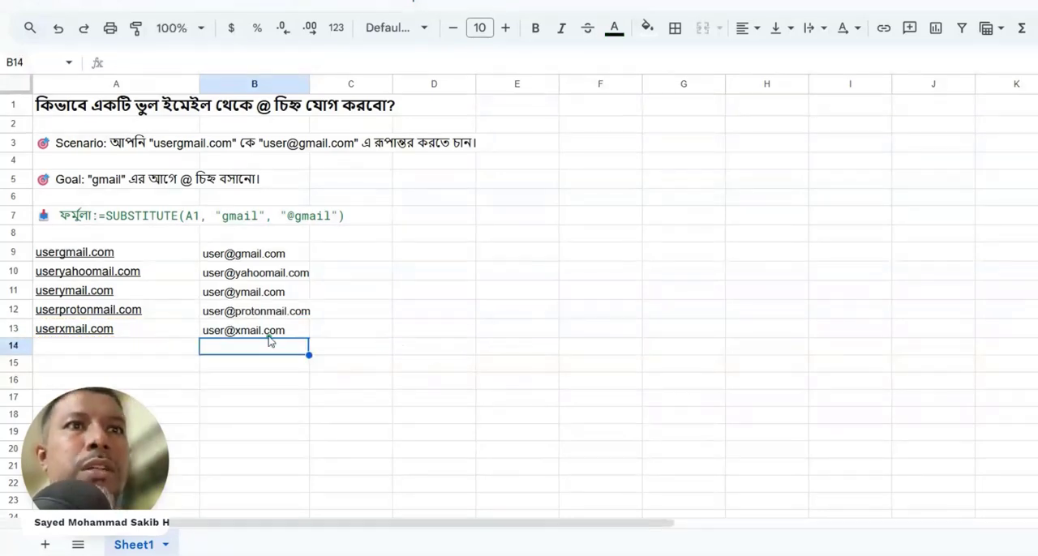